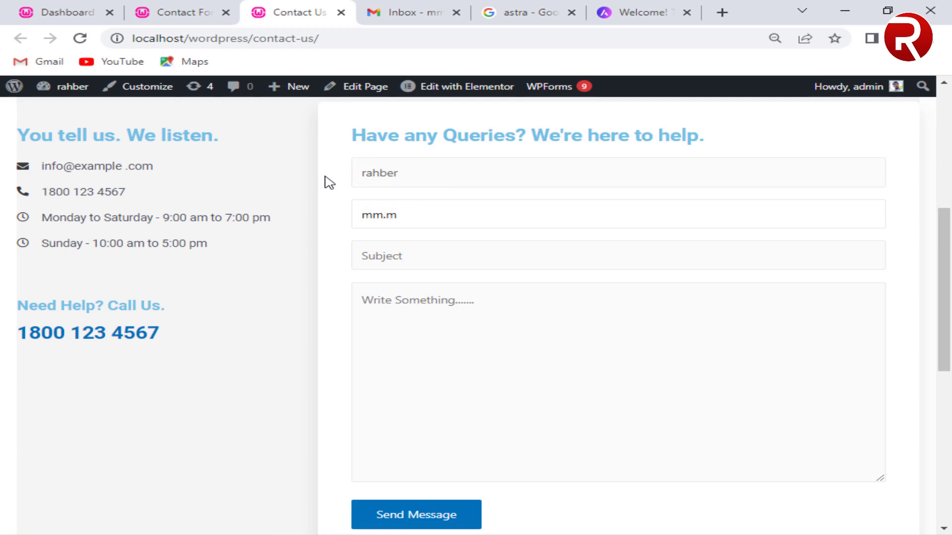
# Fill in the Contact Us page form with the message "afadf" and the subject "ssadfsf".
pyautogui.click(460, 297)
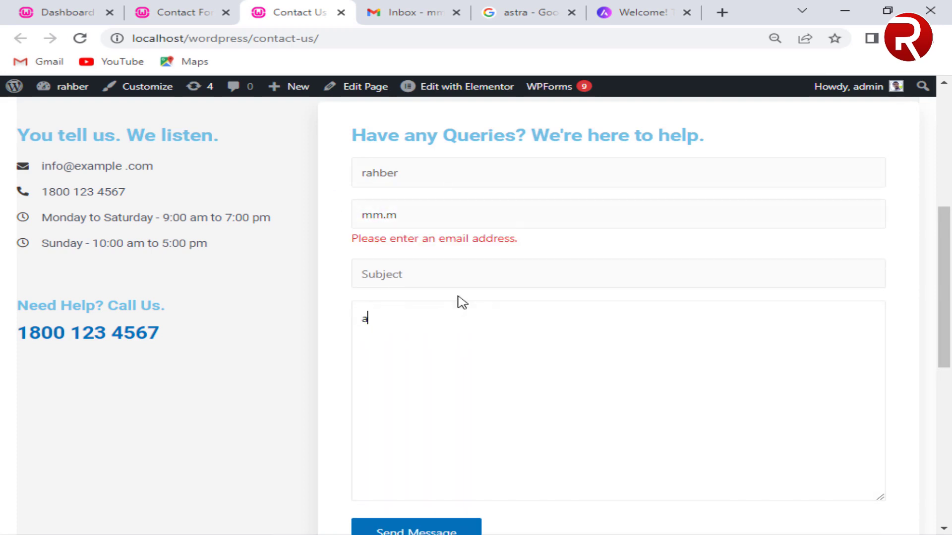
pyautogui.write('afadf')
pyautogui.click(486, 277)
pyautogui.write('ssadfsf')
pyautogui.hotkey('shift', 'Tab')
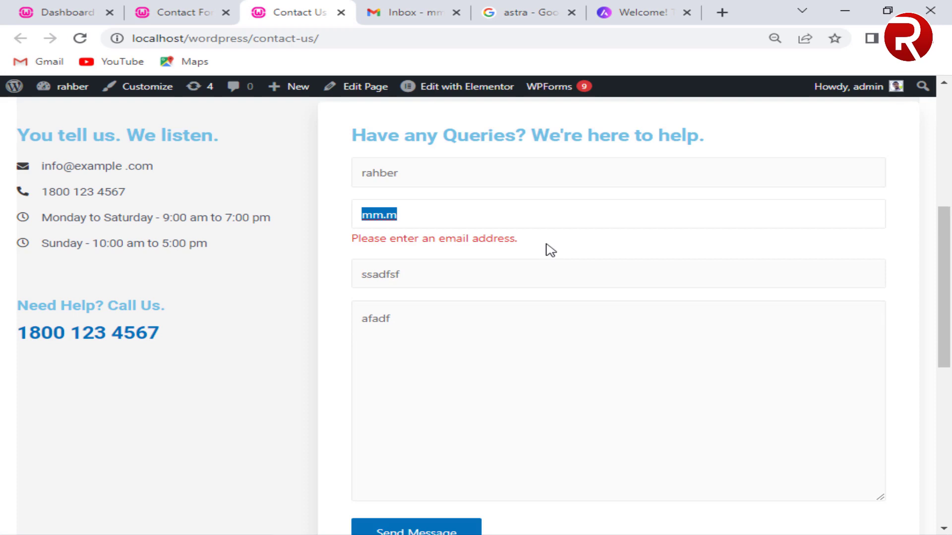
# Examine the field labels and empty input boxes of the form on the Contact Form page.
pyautogui.click(202, 7)
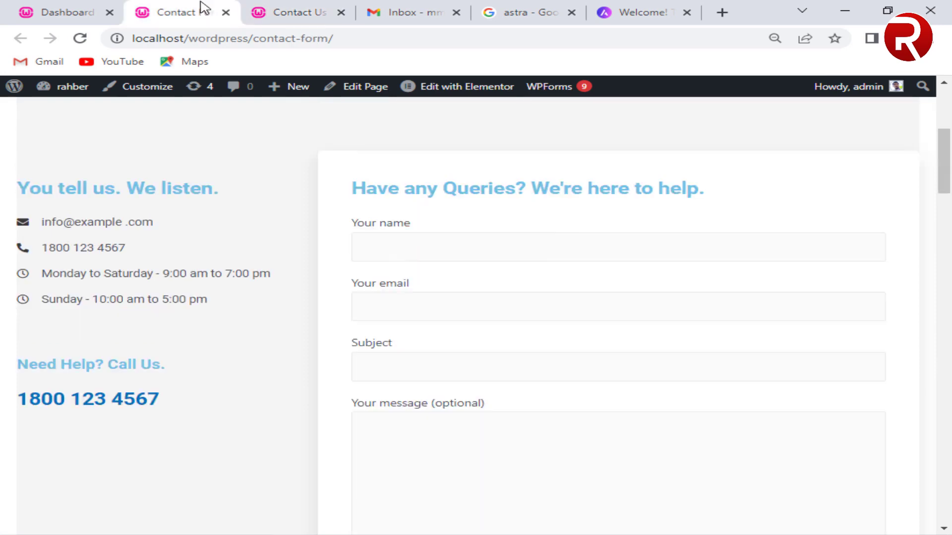
pyautogui.scroll(-1, 694, 223)
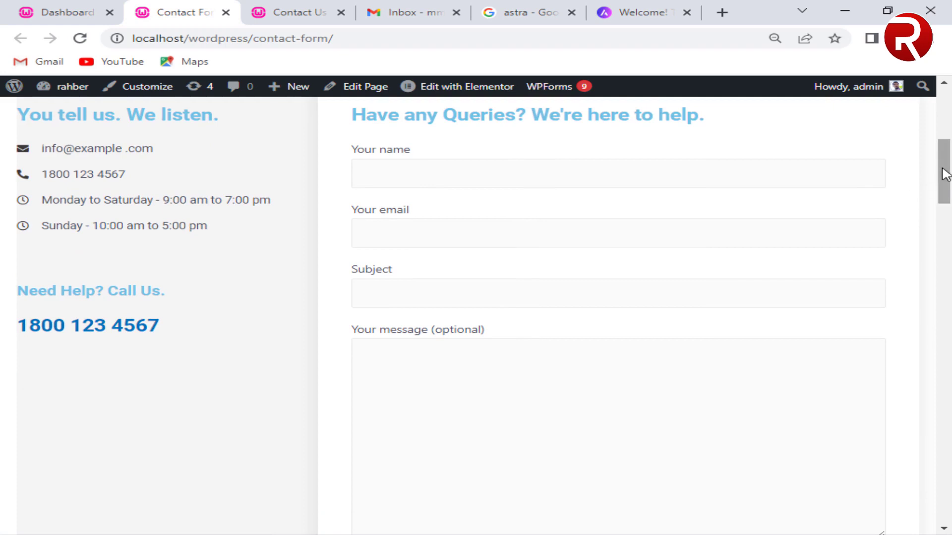
pyautogui.moveTo(943, 182)
pyautogui.mouseDown()
pyautogui.moveTo(943, 201)
pyautogui.moveTo(944, 174)
pyautogui.mouseUp()
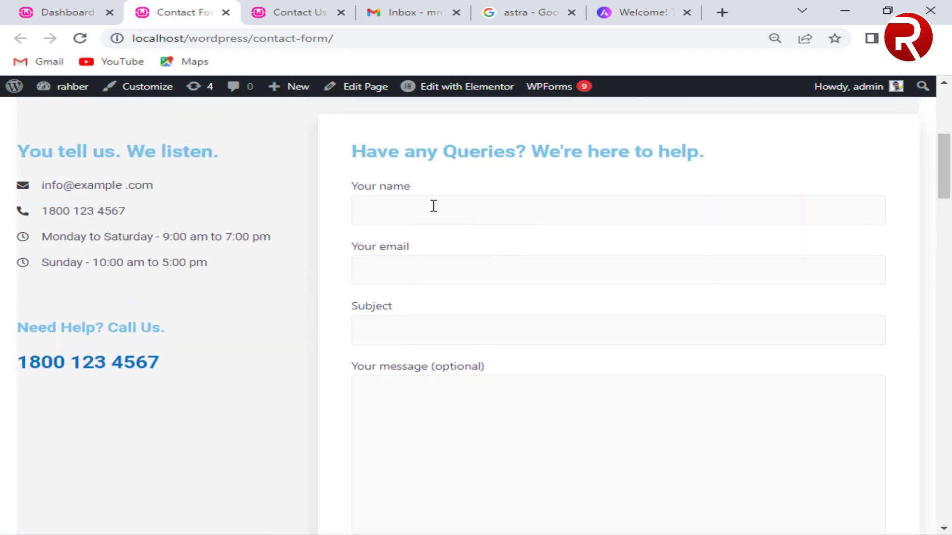
pyautogui.moveTo(416, 187); pyautogui.dragTo(357, 242)
pyautogui.click(357, 242)
pyautogui.moveTo(946, 158); pyautogui.dragTo(946, 204)
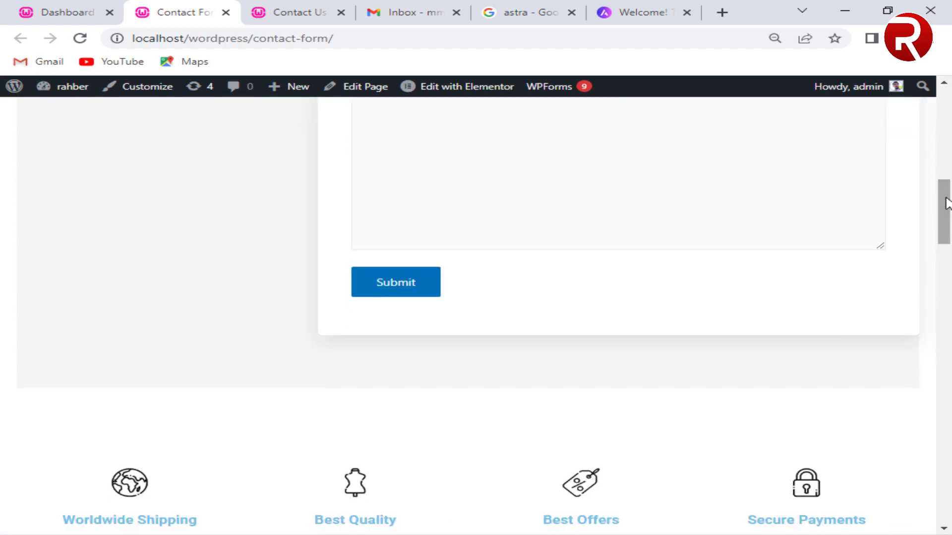
pyautogui.scroll(3, 532, 301)
pyautogui.scroll(1, 532, 301)
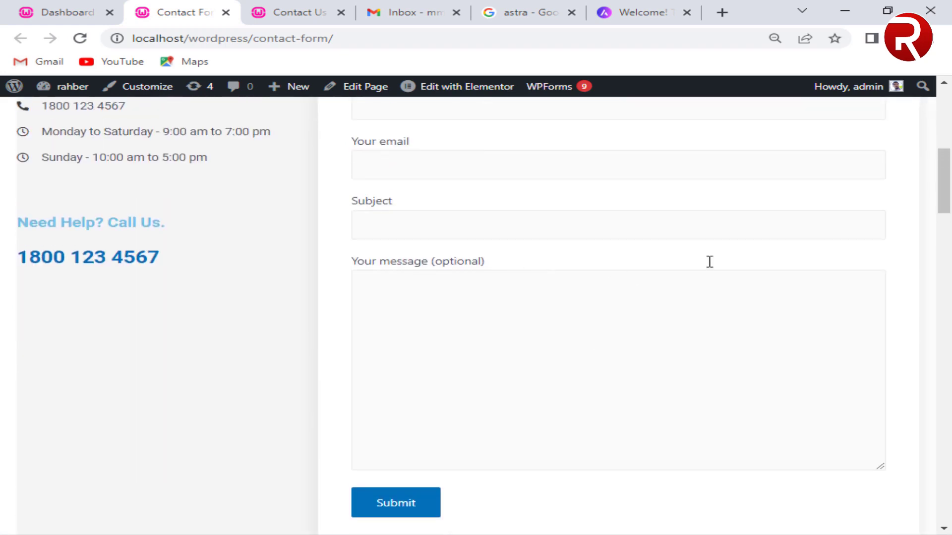
pyautogui.scroll(3, 642, 273)
pyautogui.click(403, 267)
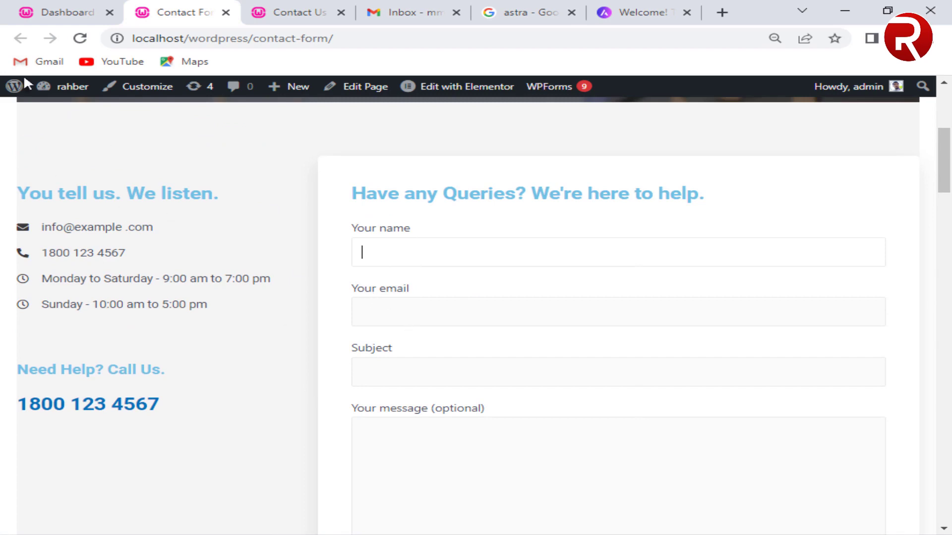
# Open the contact form titled Email for editing from the WordPress dashboard.
pyautogui.click(67, 13)
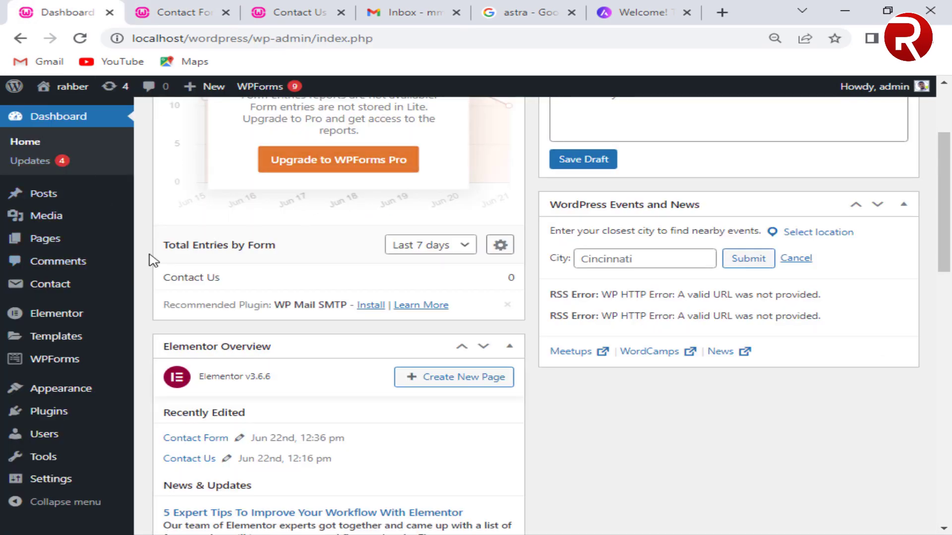
pyautogui.moveTo(65, 285)
pyautogui.click(170, 293)
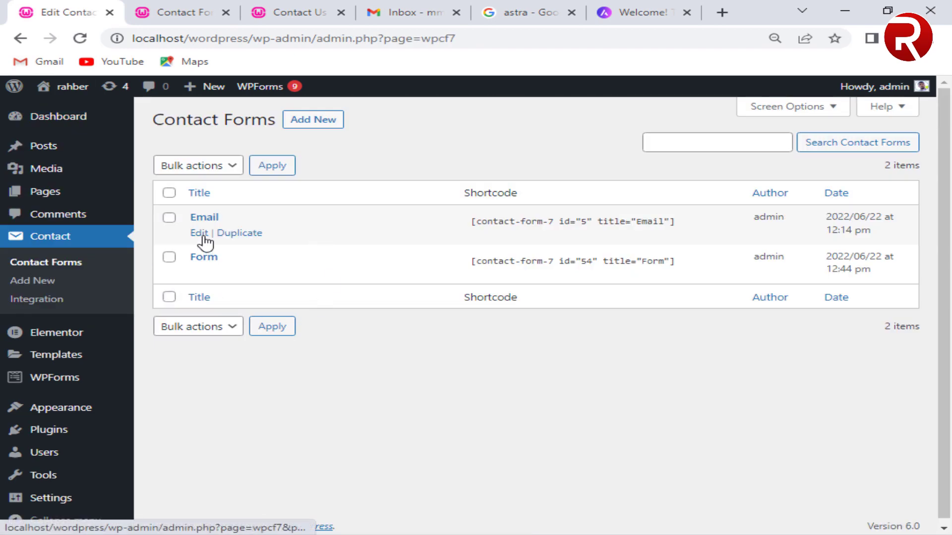
pyautogui.click(204, 239)
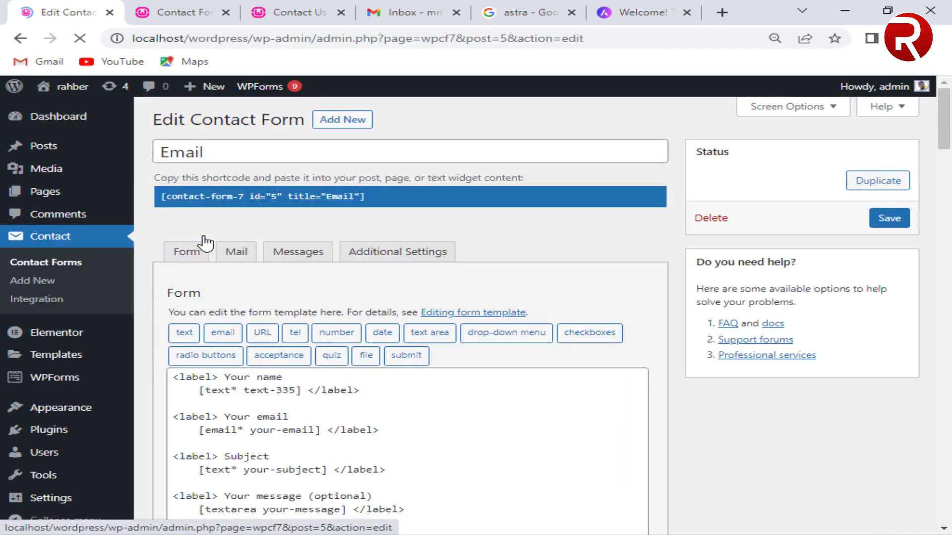
# Examine the Email form's template code, especially the Your name label and its text tag.
pyautogui.scroll(-2, 372, 408)
pyautogui.click(311, 403)
pyautogui.hotkey('ctrl', 'a')
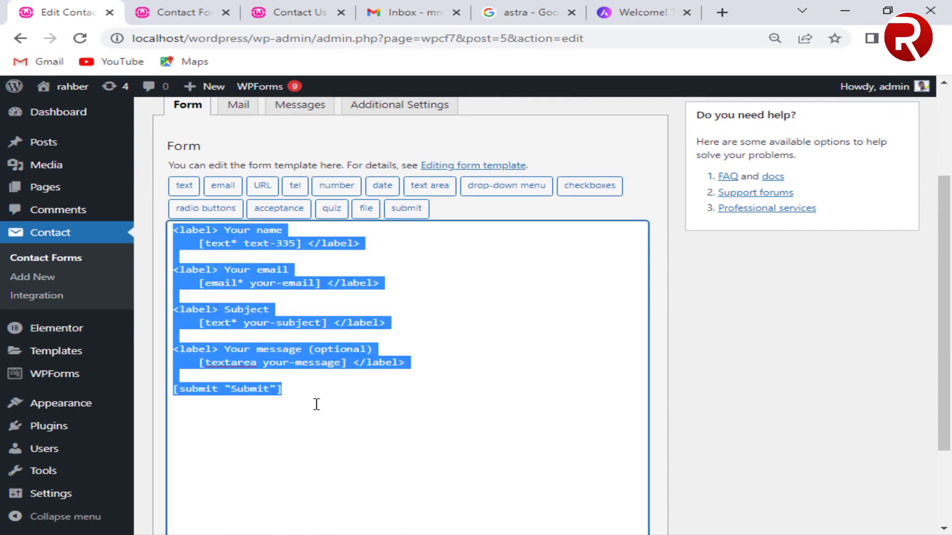
pyautogui.click(315, 403)
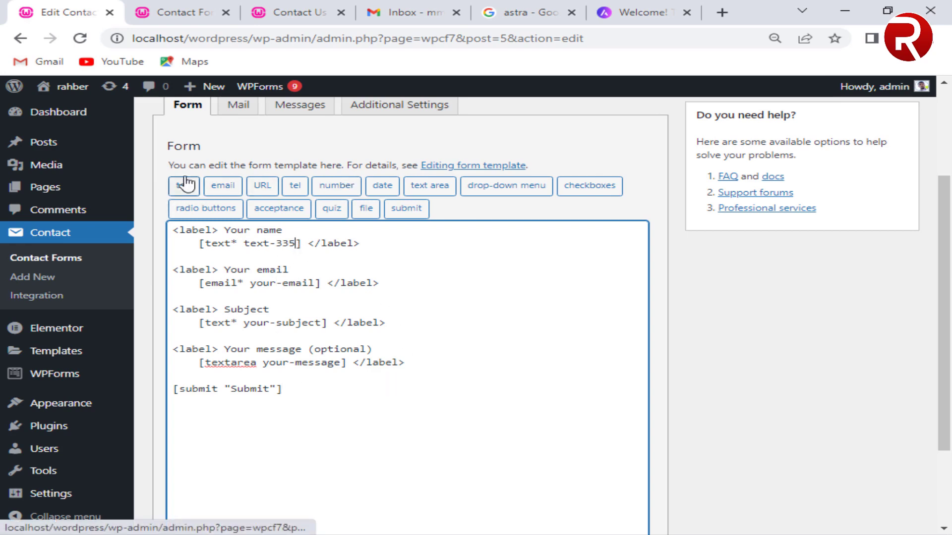
pyautogui.moveTo(372, 246); pyautogui.dragTo(269, 243)
pyautogui.click(230, 243)
pyautogui.moveTo(375, 244); pyautogui.dragTo(172, 229)
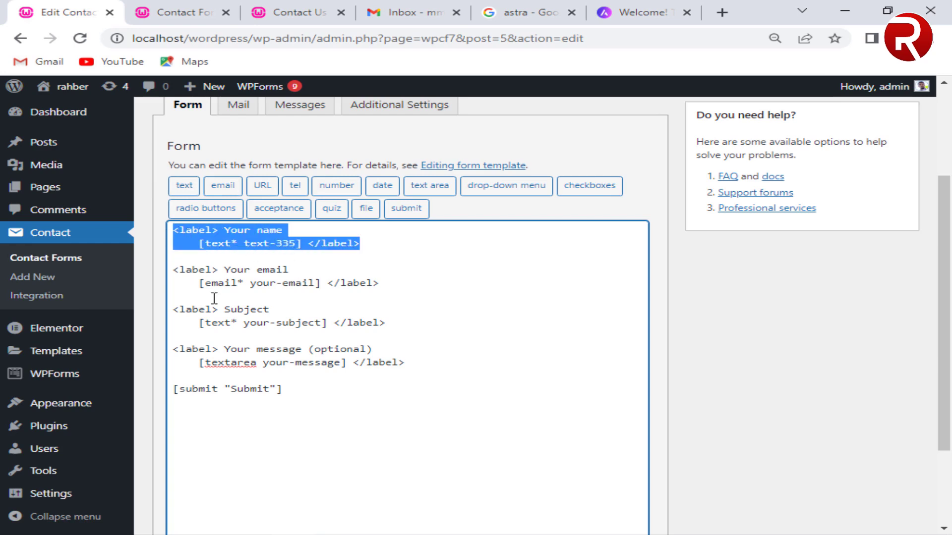
pyautogui.click(349, 301)
# Replace the text tag under the Your name label with a required text tag using "Name" as placeholder.
pyautogui.moveTo(302, 244); pyautogui.dragTo(202, 243)
pyautogui.press('BackSpace')
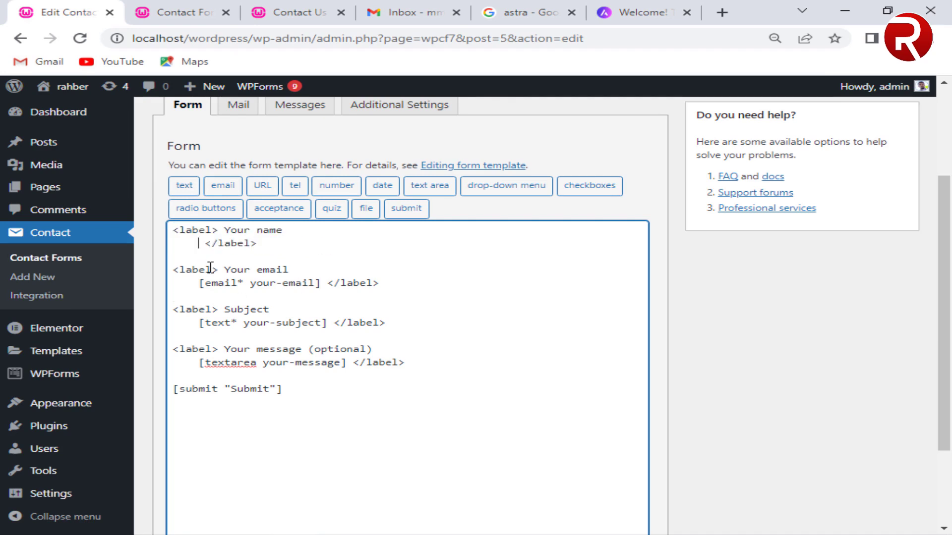
pyautogui.click(190, 186)
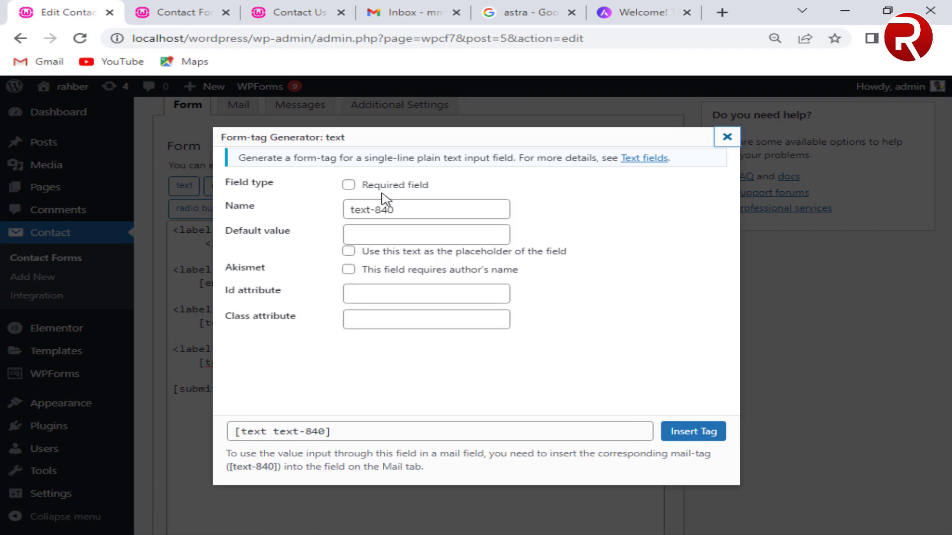
pyautogui.click(349, 185)
pyautogui.click(370, 231)
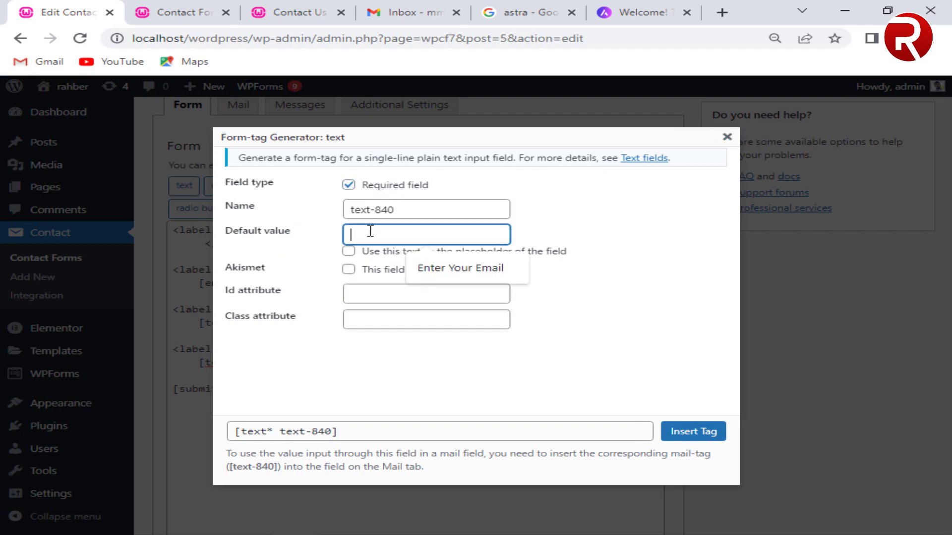
pyautogui.click(462, 272)
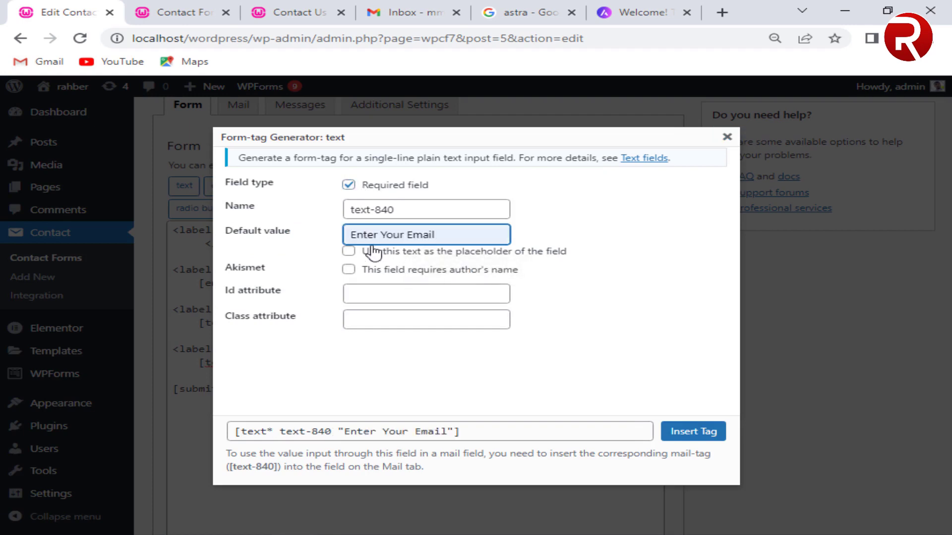
pyautogui.moveTo(451, 237); pyautogui.dragTo(350, 237)
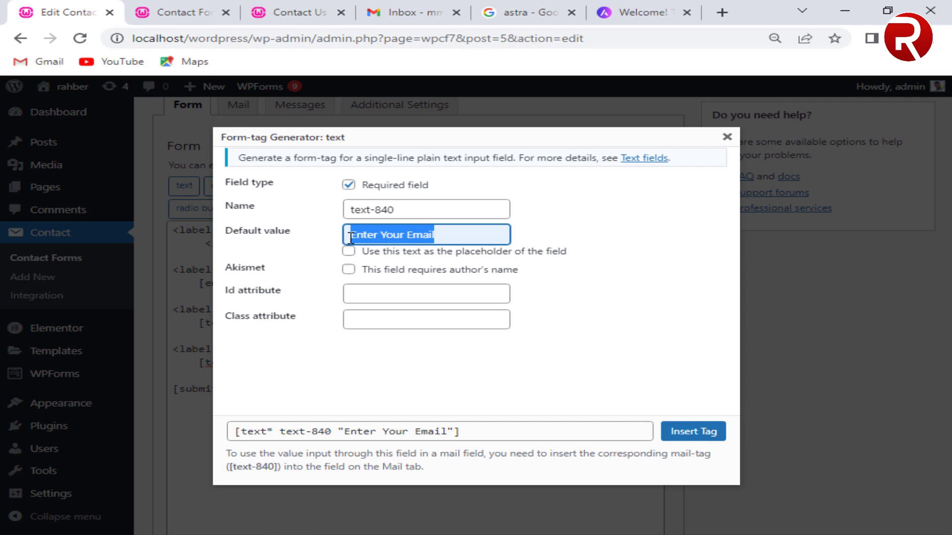
pyautogui.write('Name')
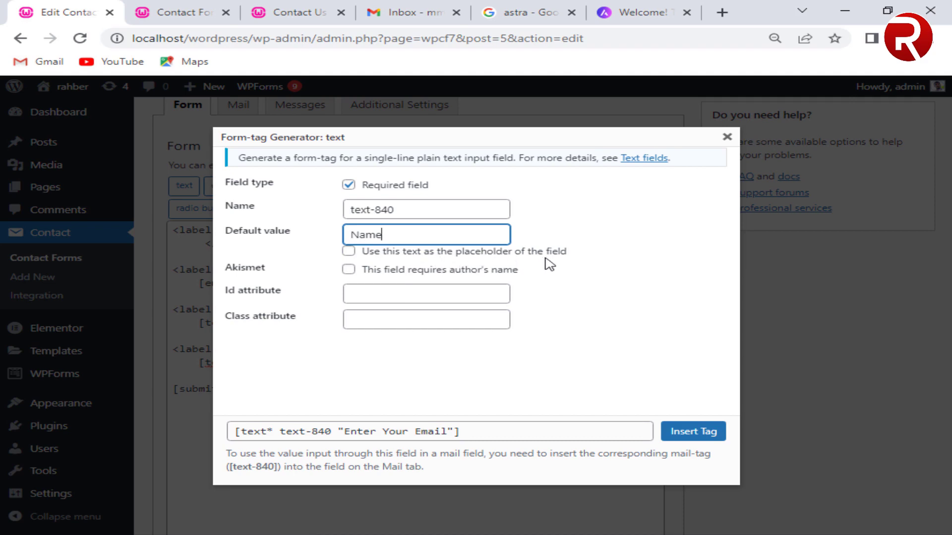
pyautogui.click(349, 252)
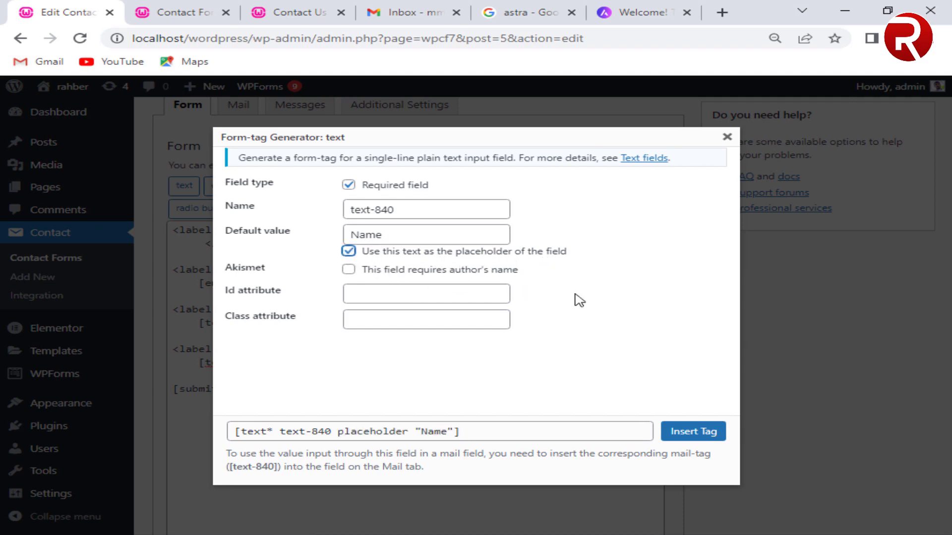
pyautogui.click(693, 432)
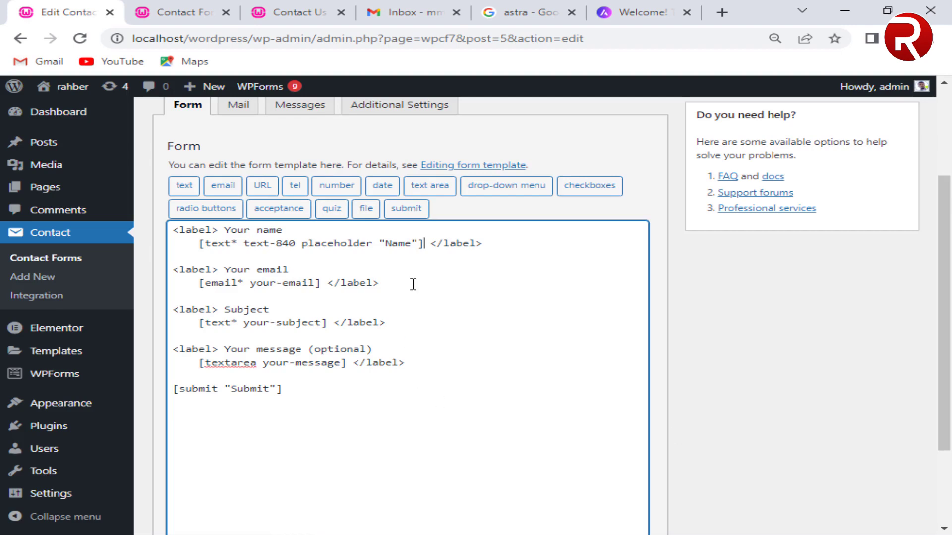
# Save the Email contact form with the new name tag.
pyautogui.moveTo(426, 246); pyautogui.dragTo(198, 244)
pyautogui.click(202, 244)
pyautogui.scroll(3, 675, 319)
pyautogui.click(888, 217)
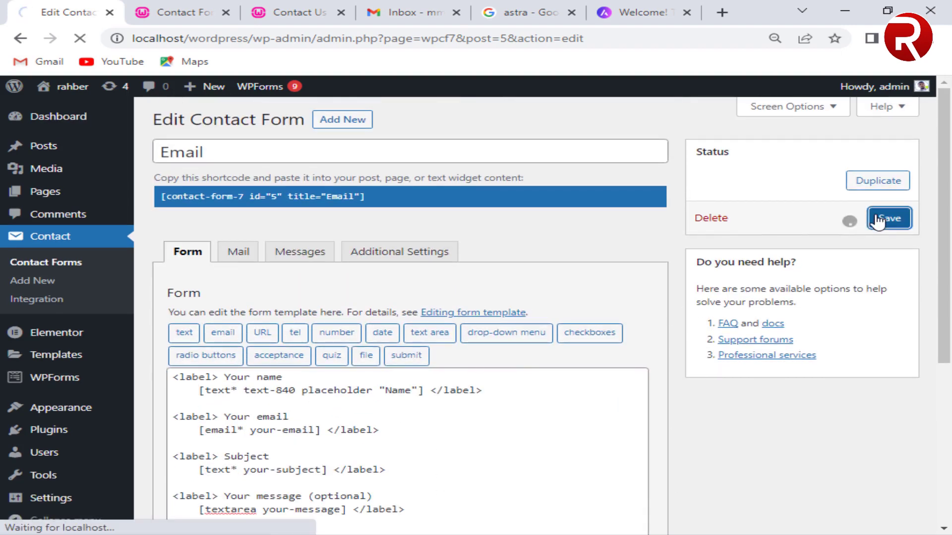
# Reload the Contact Form page and examine the name field's placeholder and the label above it.
pyautogui.click(181, 12)
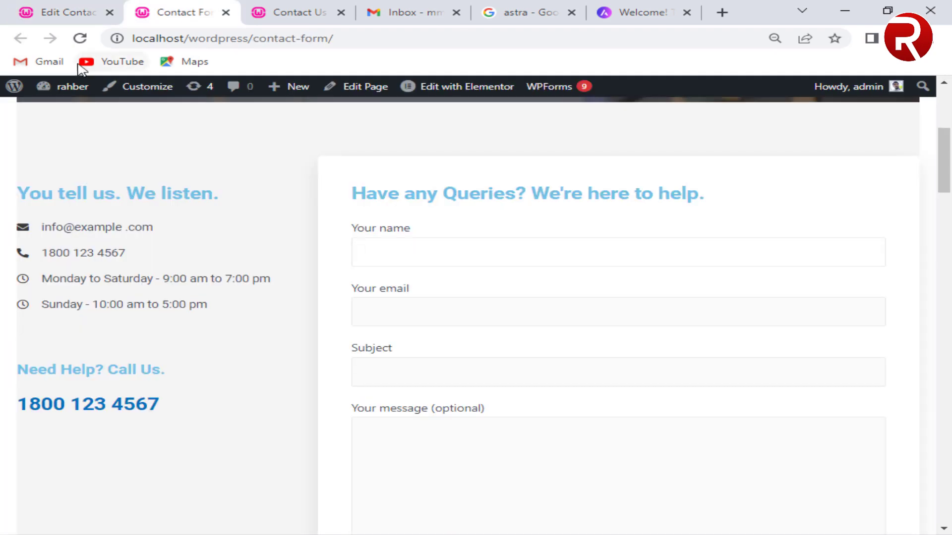
pyautogui.click(77, 40)
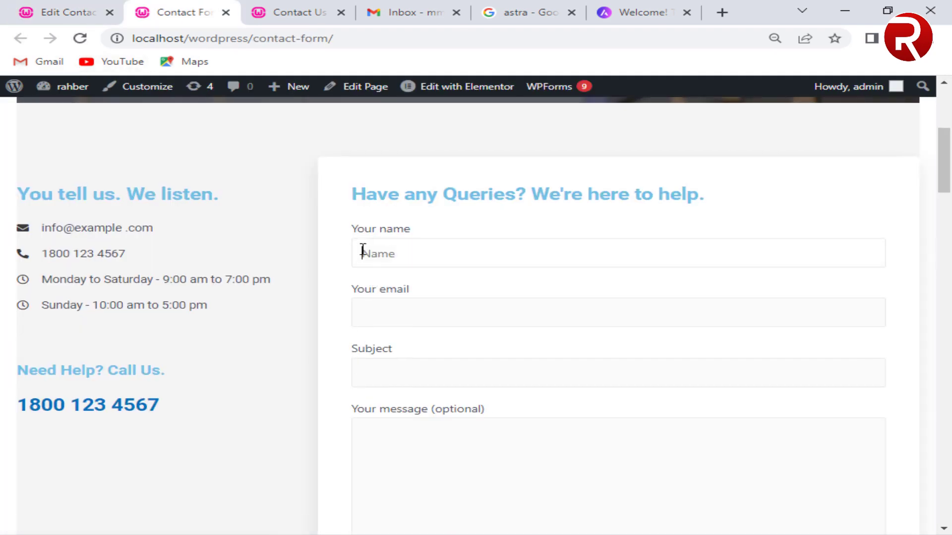
pyautogui.click(402, 258)
pyautogui.moveTo(410, 233); pyautogui.dragTo(357, 237)
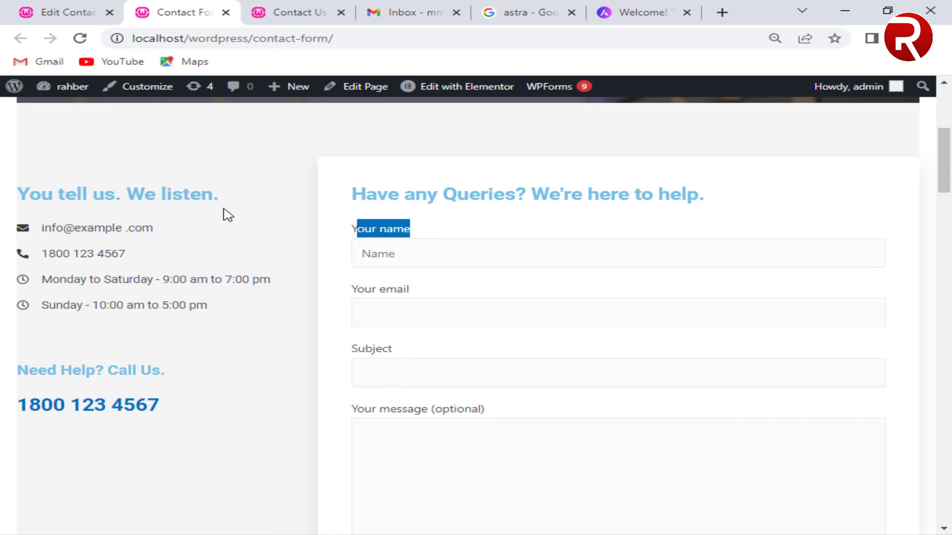
# Remove the Your name label text and its opening and closing label tags from the form template, and save the form.
pyautogui.click(60, 7)
pyautogui.click(308, 446)
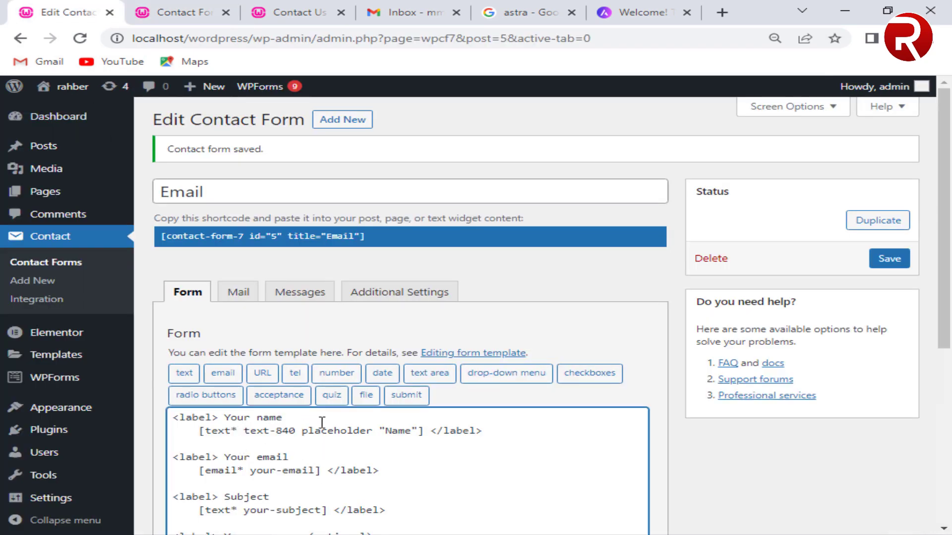
pyautogui.moveTo(304, 420); pyautogui.dragTo(280, 419)
pyautogui.click(173, 419)
pyautogui.press('Delete')
pyautogui.press('BackSpace')
pyautogui.moveTo(423, 432); pyautogui.dragTo(491, 432)
pyautogui.press('BackSpace')
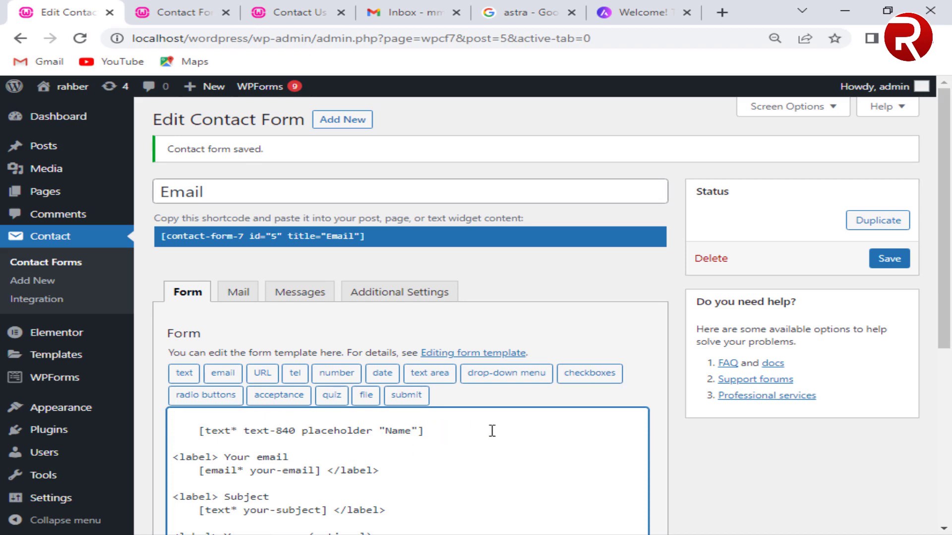
pyautogui.scroll(-3, 492, 430)
pyautogui.click(893, 117)
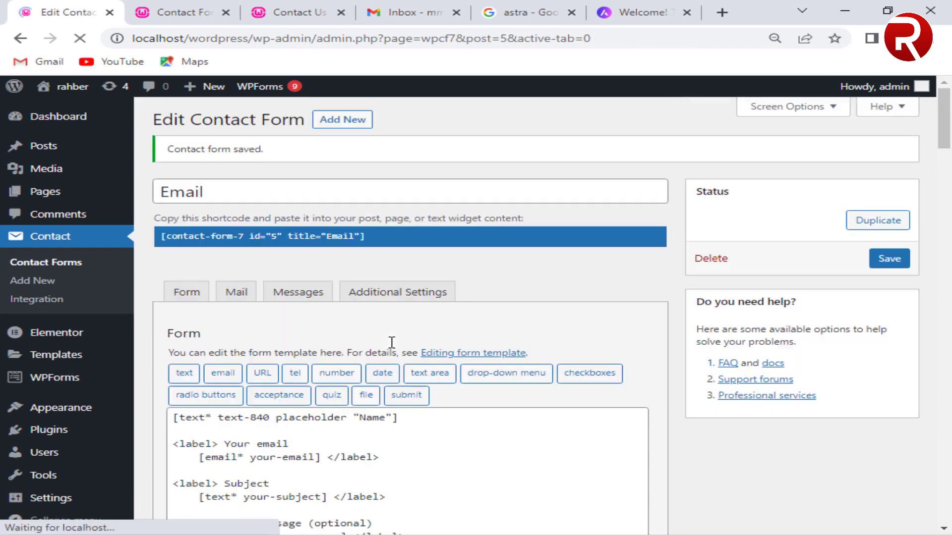
# Reload the Contact Form page to check the name field without its label, and return to the form editor.
pyautogui.click(183, 12)
pyautogui.click(79, 38)
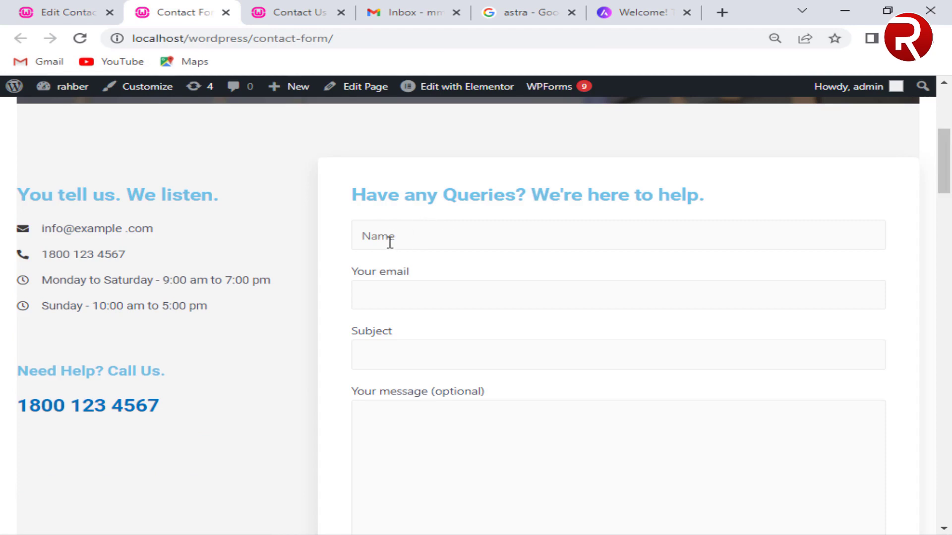
pyautogui.click(69, 12)
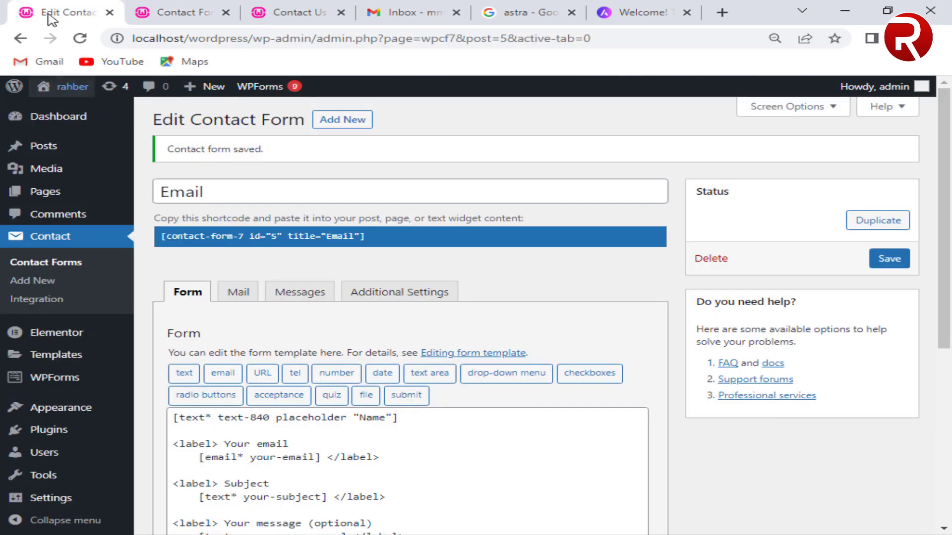
# Change the name tag's placeholder to "Your Name" and save the form.
pyautogui.click(361, 416)
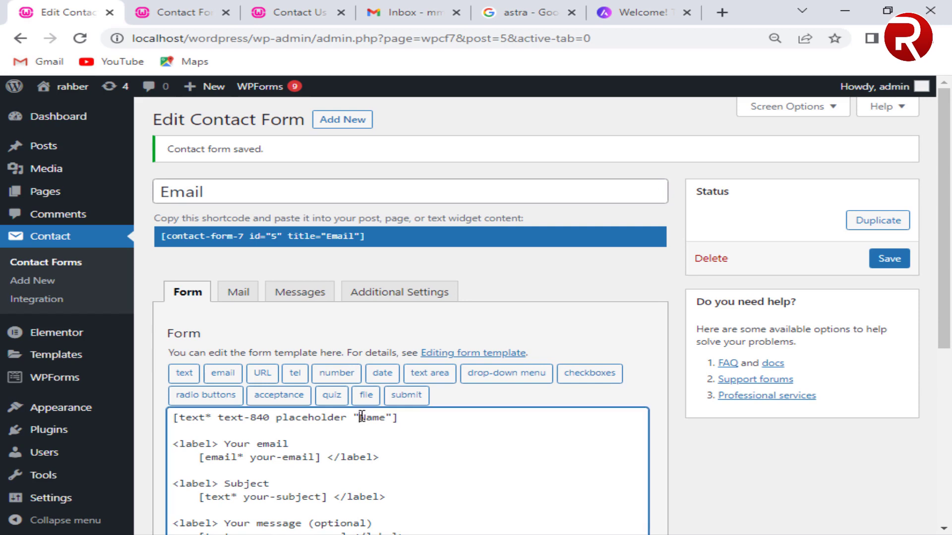
pyautogui.write('Your')
pyautogui.click(880, 265)
# Add the placeholder "Your Email" to the your-email tag in the form template and save the form.
pyautogui.scroll(-3, 669, 350)
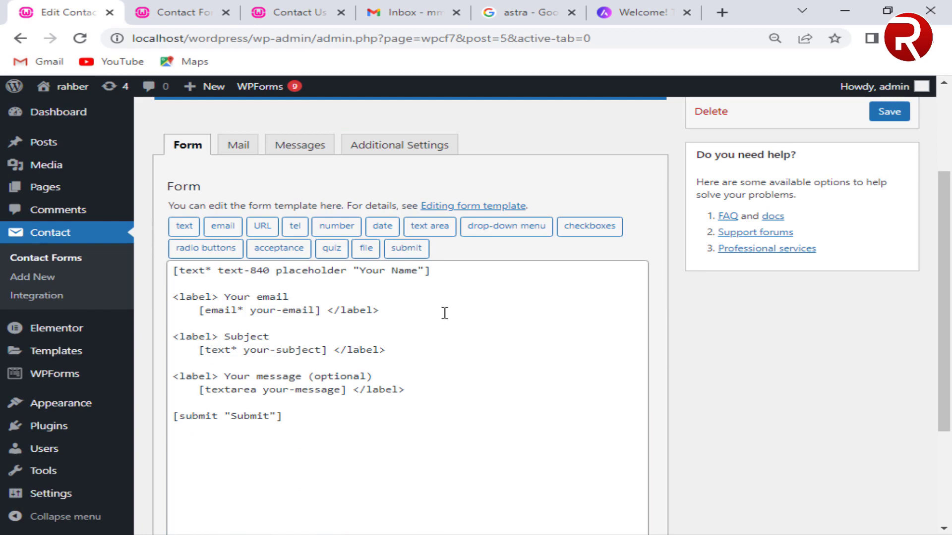
pyautogui.moveTo(425, 271); pyautogui.dragTo(277, 269)
pyautogui.click(277, 270)
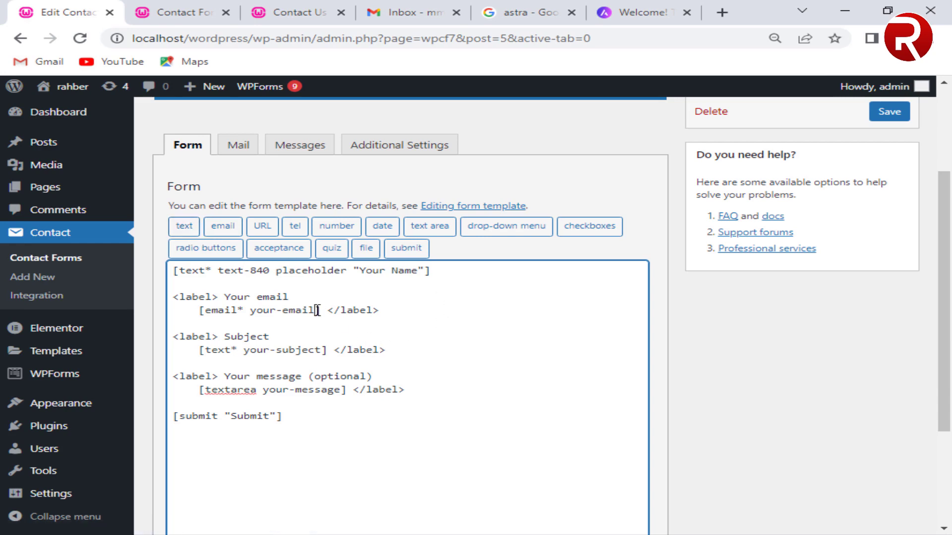
pyautogui.write('placehold')
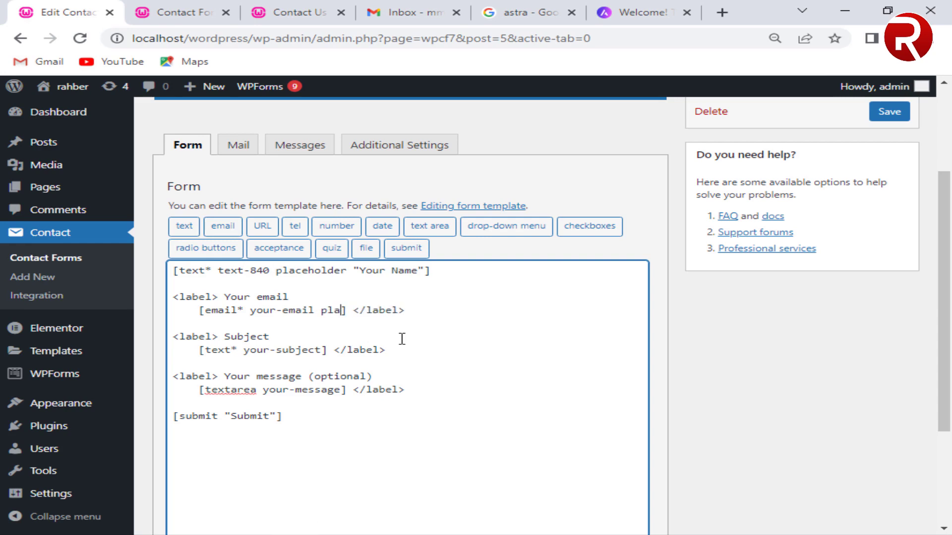
pyautogui.write('er ')
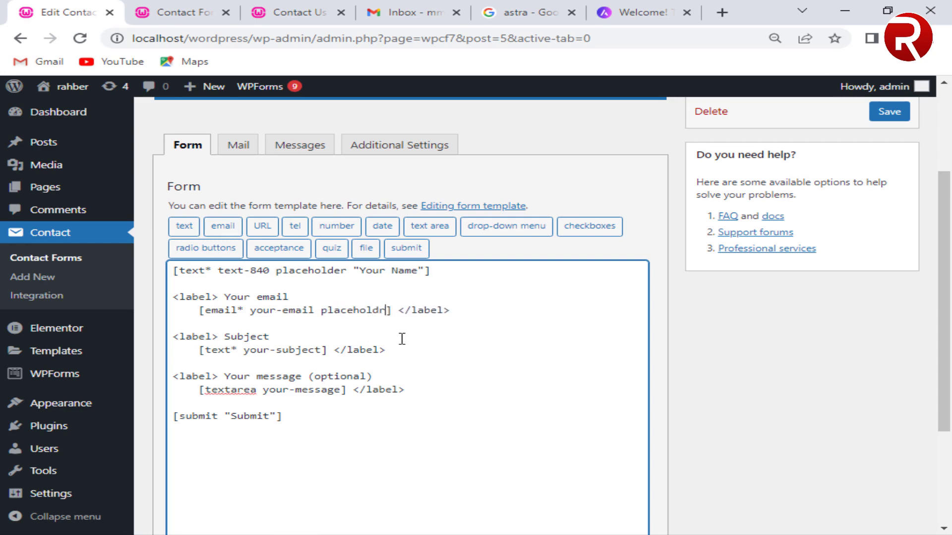
pyautogui.write('""]')
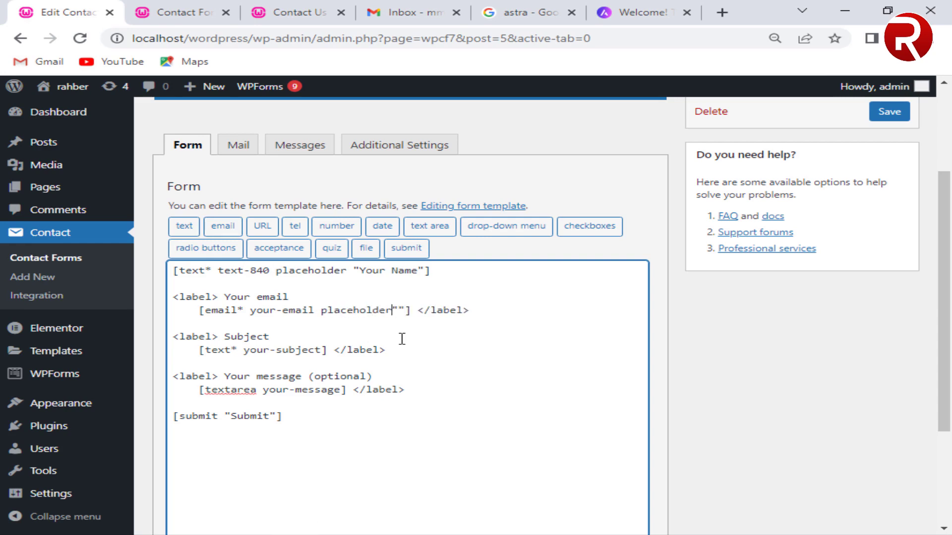
pyautogui.press('Right')
pyautogui.write('Your Email')
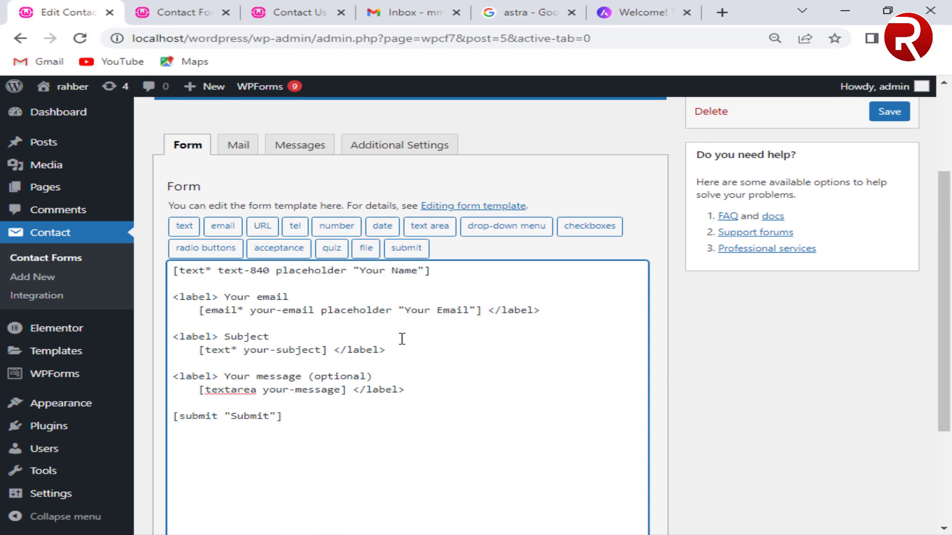
pyautogui.click(876, 117)
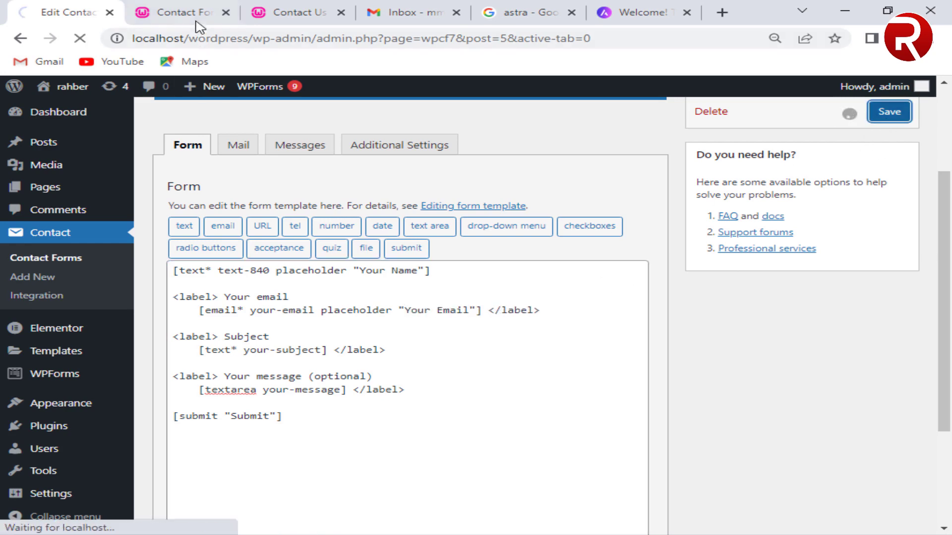
# Reload the Contact Form page to check the email field's placeholder, and return to the form editor.
pyautogui.click(197, 15)
pyautogui.click(79, 38)
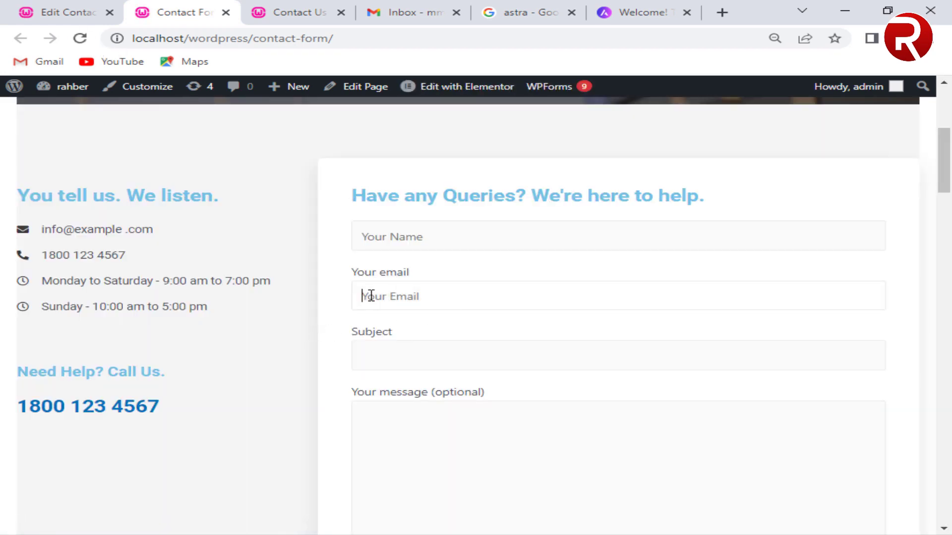
pyautogui.click(66, 13)
# Remove the Your email label text with its opening and closing label tags from the form template.
pyautogui.scroll(-2, 597, 404)
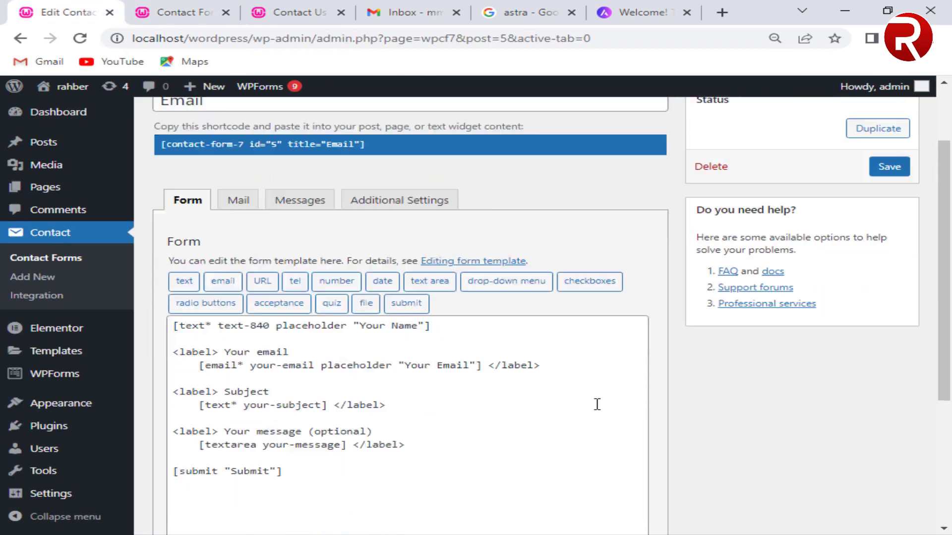
pyautogui.scroll(-1, 597, 404)
pyautogui.moveTo(303, 301); pyautogui.dragTo(173, 297)
pyautogui.press('BackSpace')
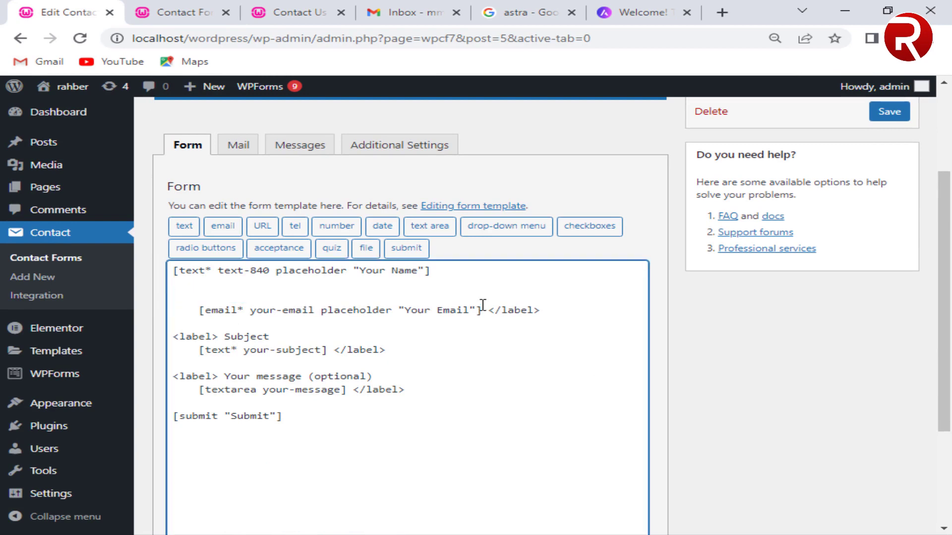
pyautogui.moveTo(481, 310); pyautogui.dragTo(554, 309)
pyautogui.press('BackSpace')
# Remove the Subject and Your message (optional) labels with their opening and closing label tags, and save the form.
pyautogui.moveTo(279, 336); pyautogui.dragTo(171, 342)
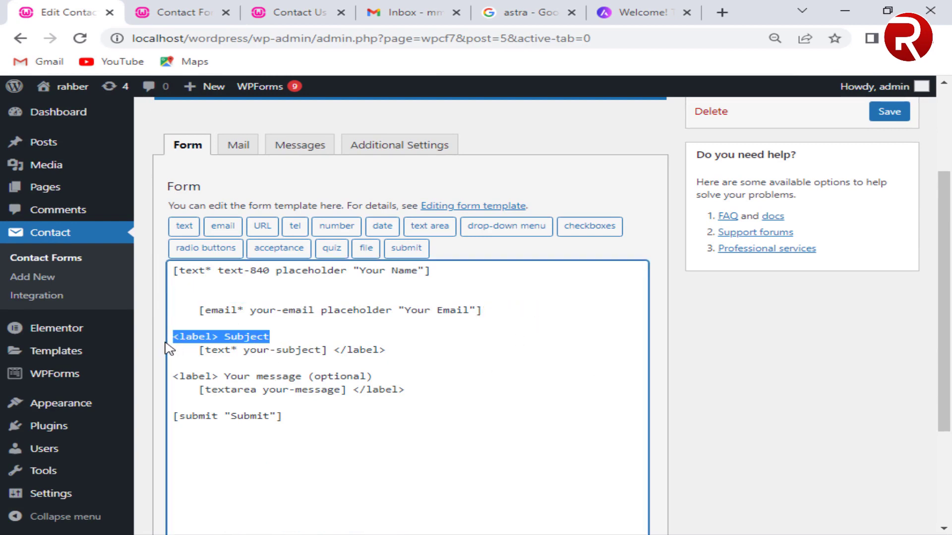
pyautogui.press('BackSpace')
pyautogui.moveTo(327, 350); pyautogui.dragTo(158, 379)
pyautogui.press('BackSpace')
pyautogui.press('BackSpace')
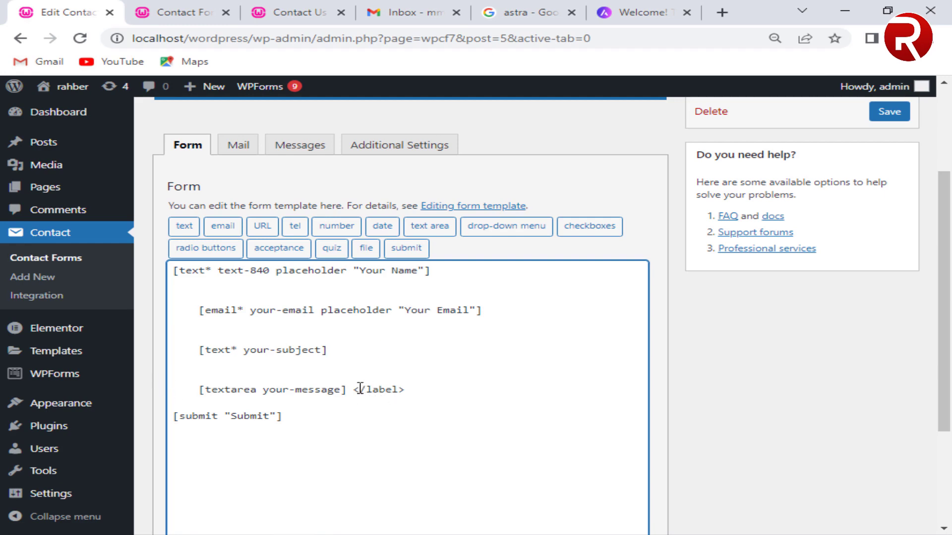
pyautogui.moveTo(353, 390); pyautogui.dragTo(404, 391)
pyautogui.press('BackSpace')
pyautogui.click(888, 113)
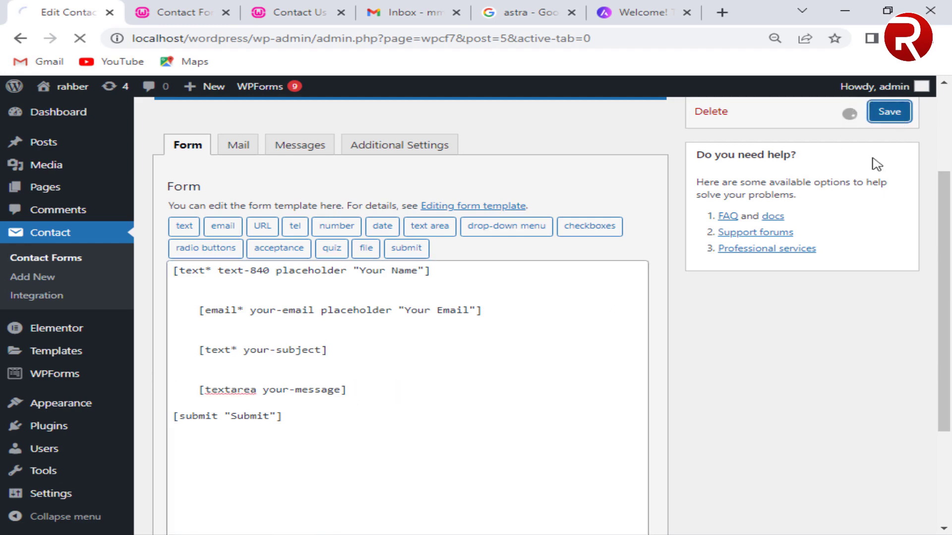
# Reload the Contact Form page to check the fields without their labels, and return to the form editor.
pyautogui.click(181, 12)
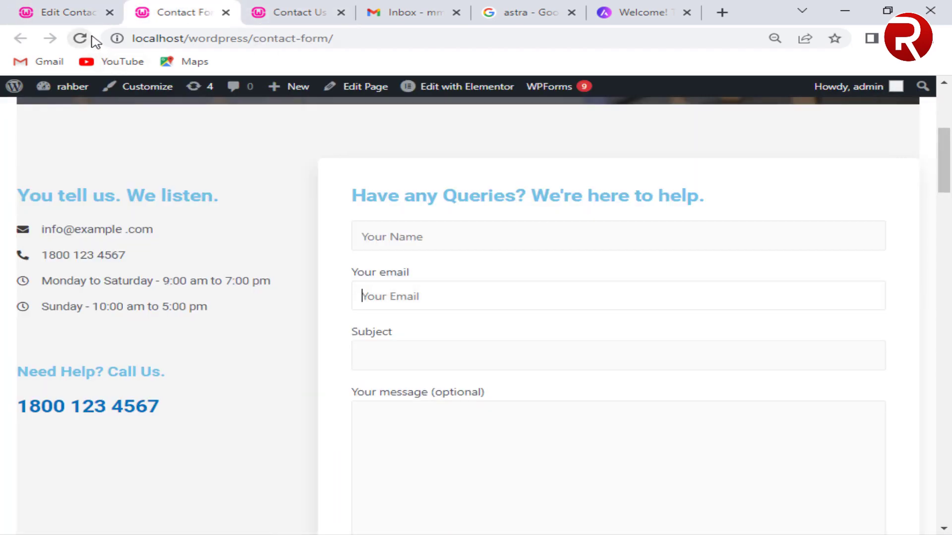
pyautogui.click(80, 38)
pyautogui.scroll(-3, 457, 381)
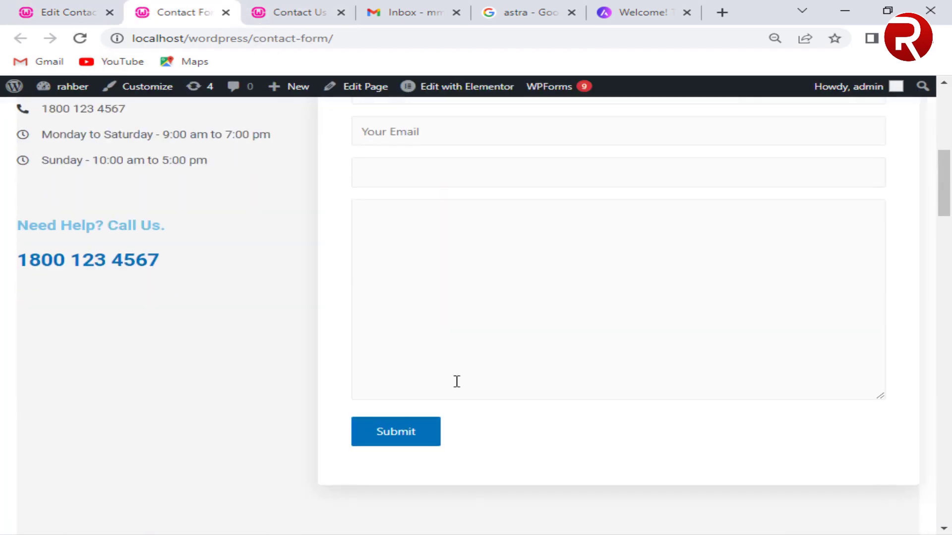
pyautogui.click(100, 8)
# Copy the placeholder "Your Email" option from the email tag into the your-subject and your-message tags.
pyautogui.scroll(-3, 398, 469)
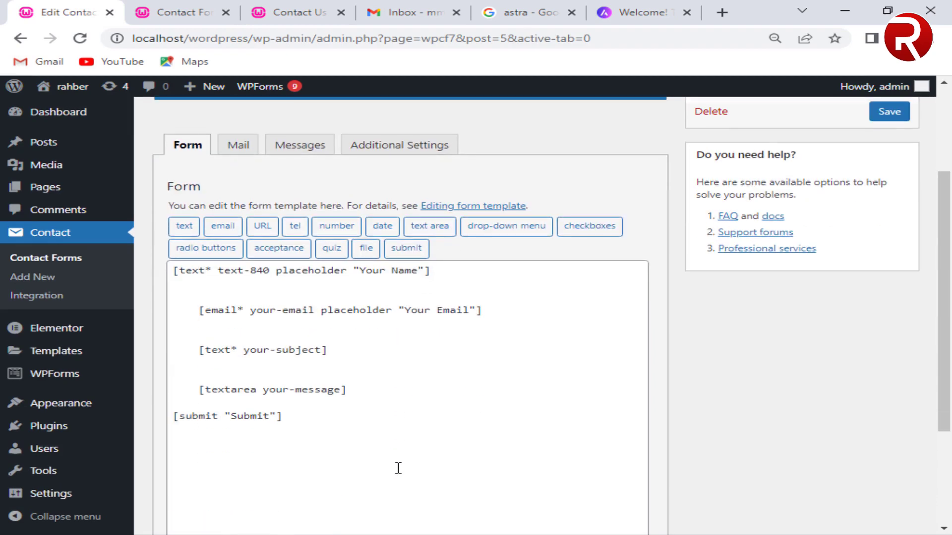
pyautogui.moveTo(318, 311); pyautogui.dragTo(477, 312)
pyautogui.hotkey('ctrl', 'c')
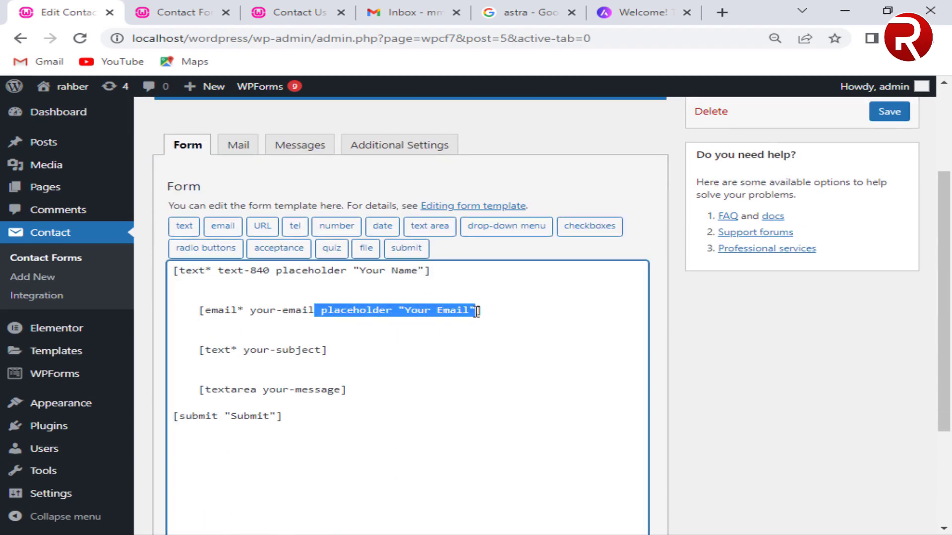
pyautogui.click(326, 351)
pyautogui.hotkey('ctrl', 'v')
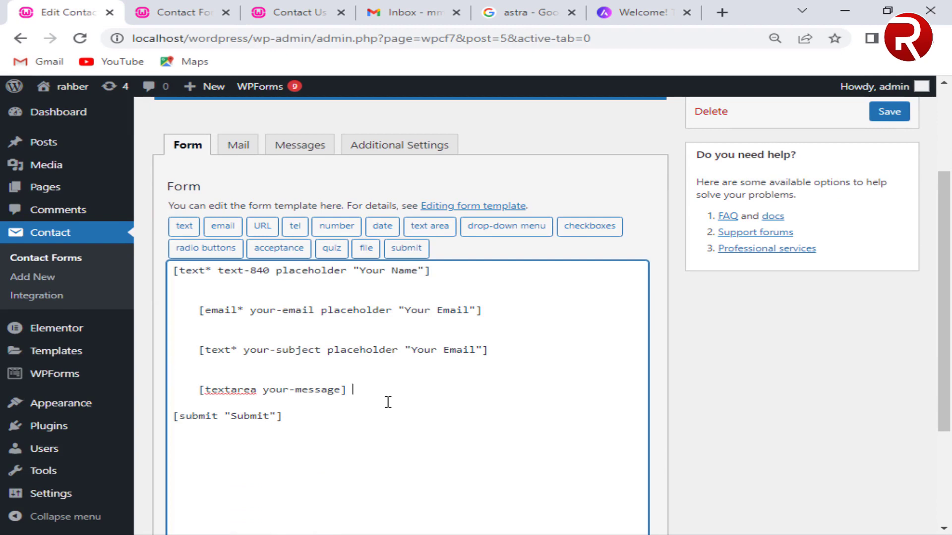
pyautogui.hotkey('ctrl', 'v')
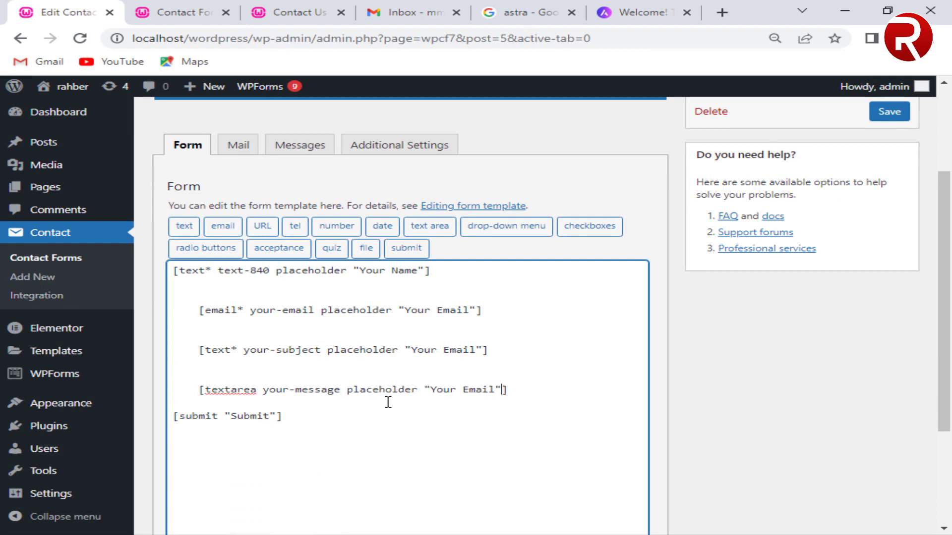
# Change the message tag's placeholder to "Write Something....." and the submit tag's text to "Send Message".
pyautogui.hotkey('shift', 'Left')
pyautogui.hotkey('shift', 'Left')
pyautogui.hotkey('shift', 'Left')
pyautogui.hotkey('shift', 'Left')
pyautogui.hotkey('shift', 'Left')
pyautogui.hotkey('shift', 'Left')
pyautogui.hotkey('shift', 'Left')
pyautogui.hotkey('shift', 'Left')
pyautogui.hotkey('shift', 'Left')
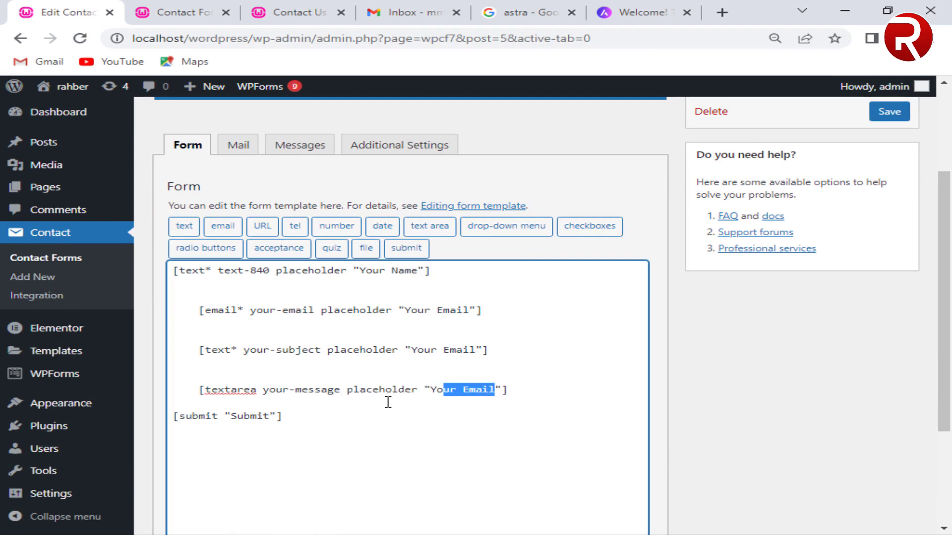
pyautogui.write('Write Something.....')
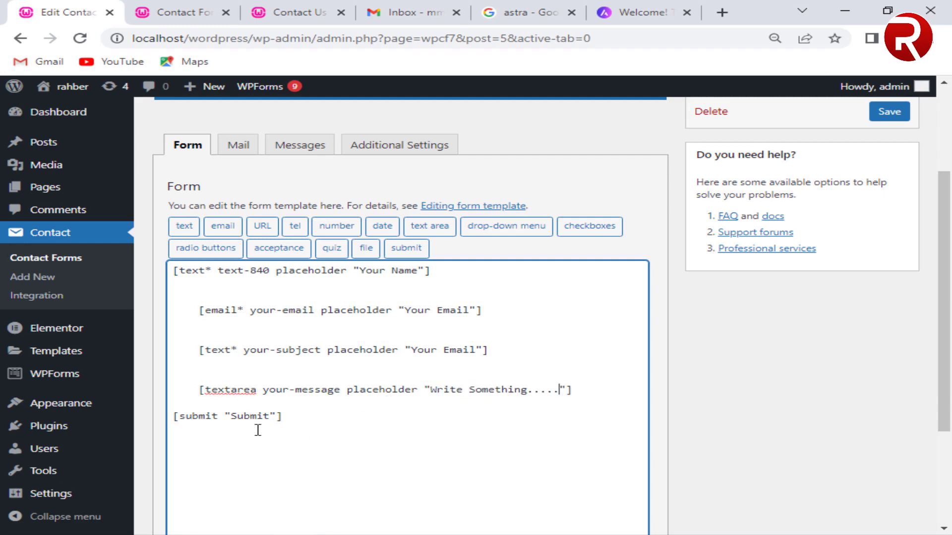
pyautogui.moveTo(269, 417); pyautogui.dragTo(235, 416)
pyautogui.write('Send Message')
# Change the your-subject tag's placeholder to "Subject" and save the form.
pyautogui.moveTo(411, 350); pyautogui.dragTo(476, 350)
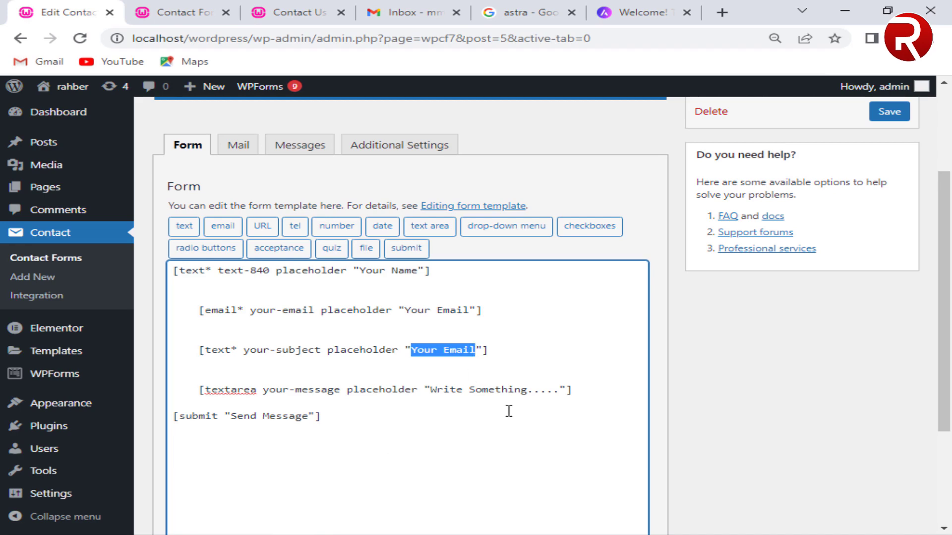
pyautogui.write('Subject')
pyautogui.click(889, 111)
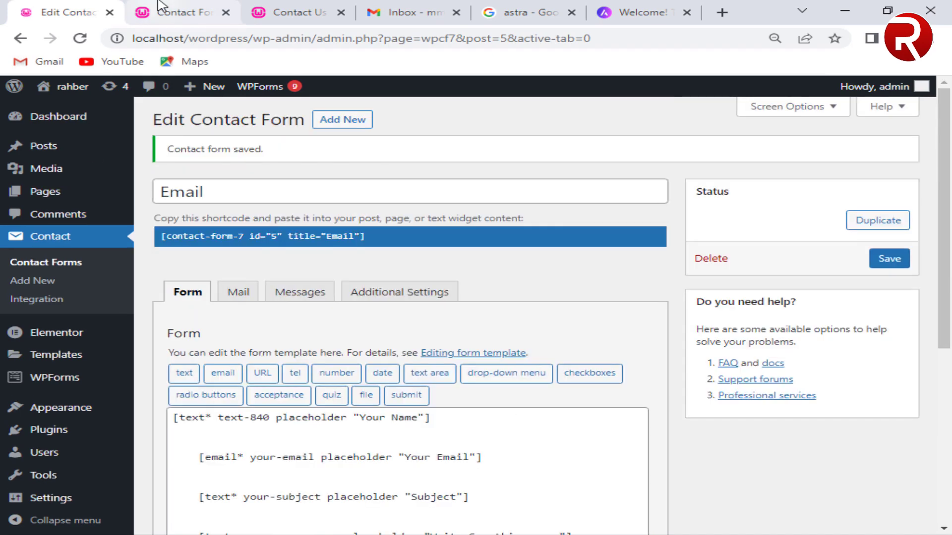
# Reload the Contact Form page and examine the placeholders of all fields and the submit button's text.
pyautogui.click(159, 7)
pyautogui.click(79, 38)
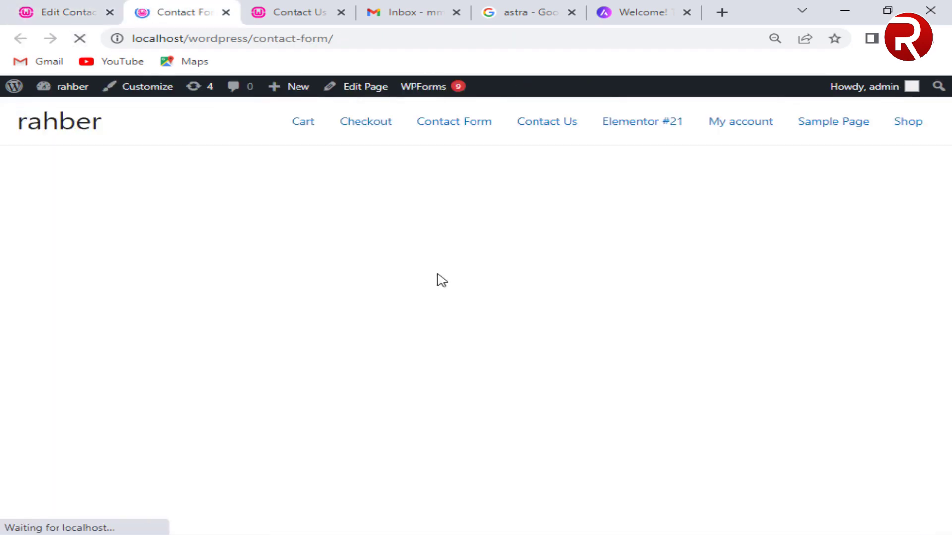
pyautogui.scroll(1, 648, 399)
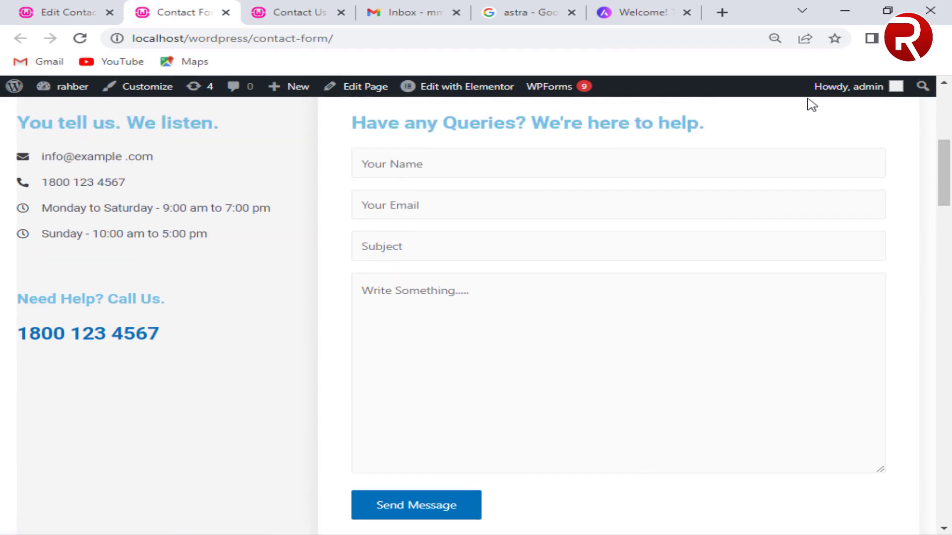